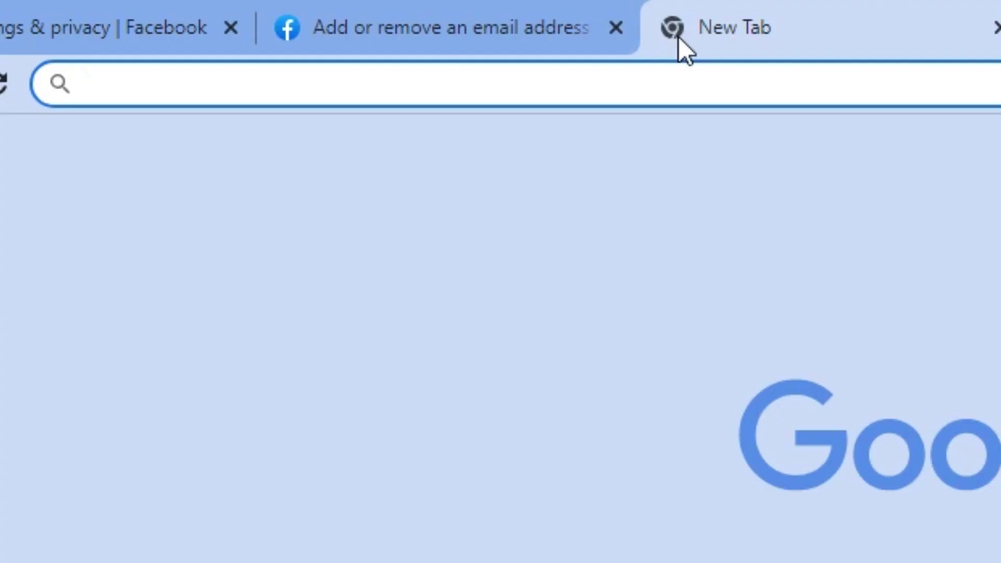
Search Google for 'gmail', correcting the misspelled query before running it.
text(gmial)
key(BackSpace)
key(BackSpace)
key(BackSpace)
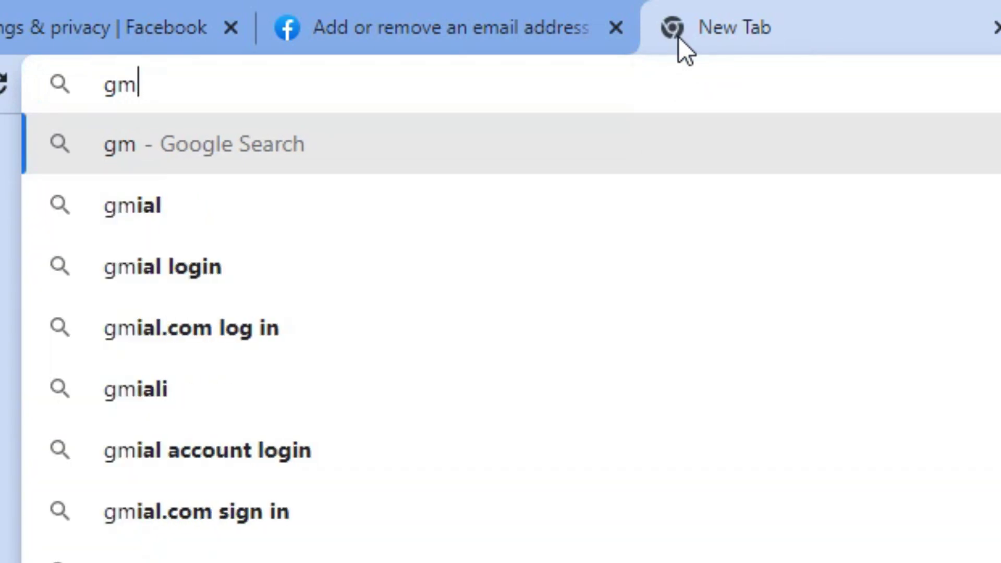
text(ao)
key(BackSpace)
key(BackSpace)
text(a)
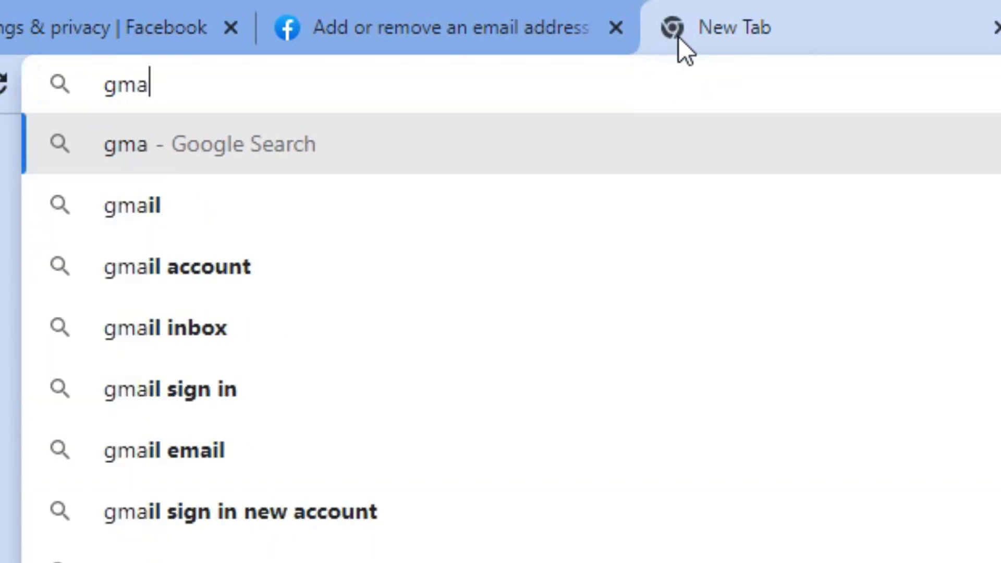
text(il)
key(Return)
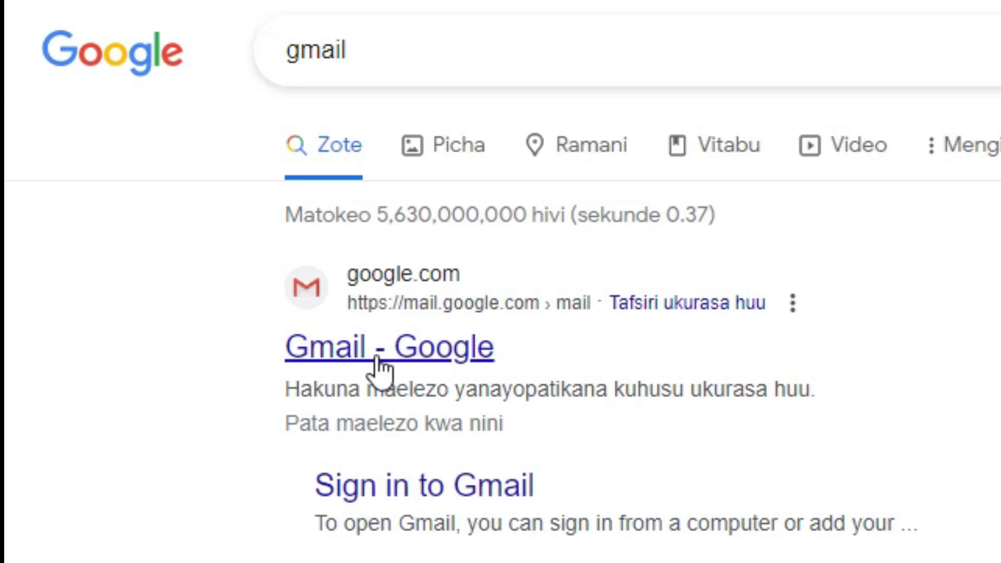
click(377, 357)
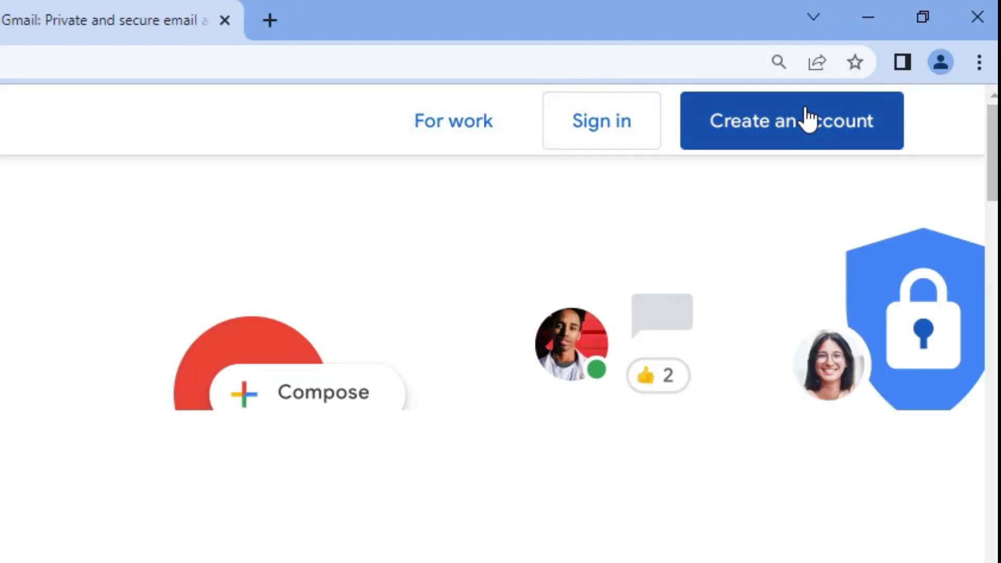
click(809, 119)
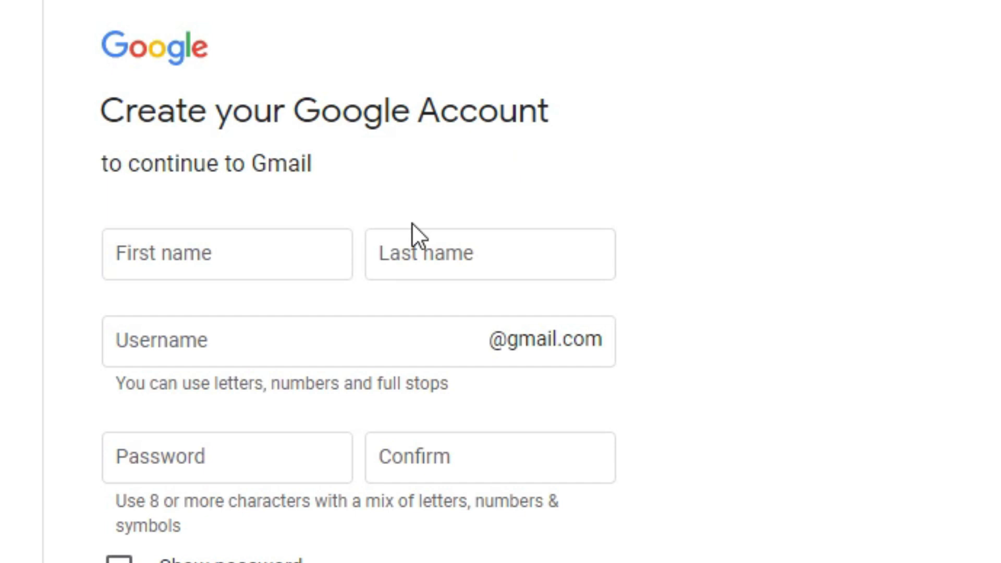
click(230, 262)
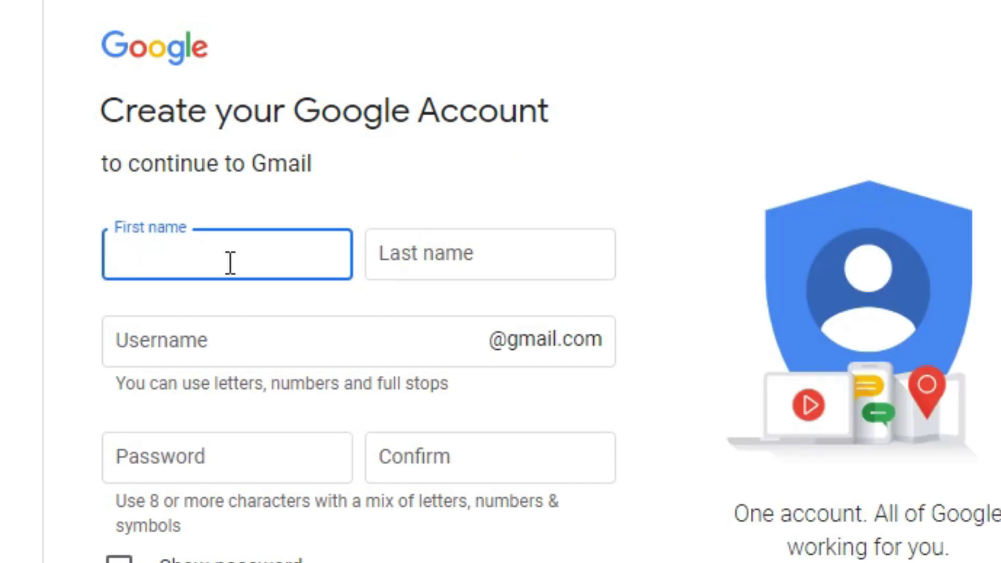
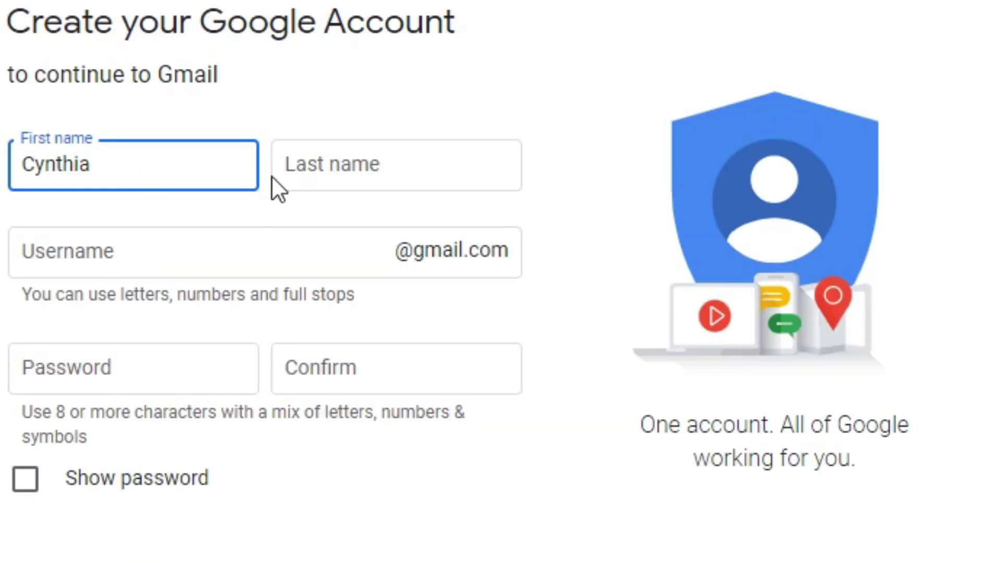
click(324, 173)
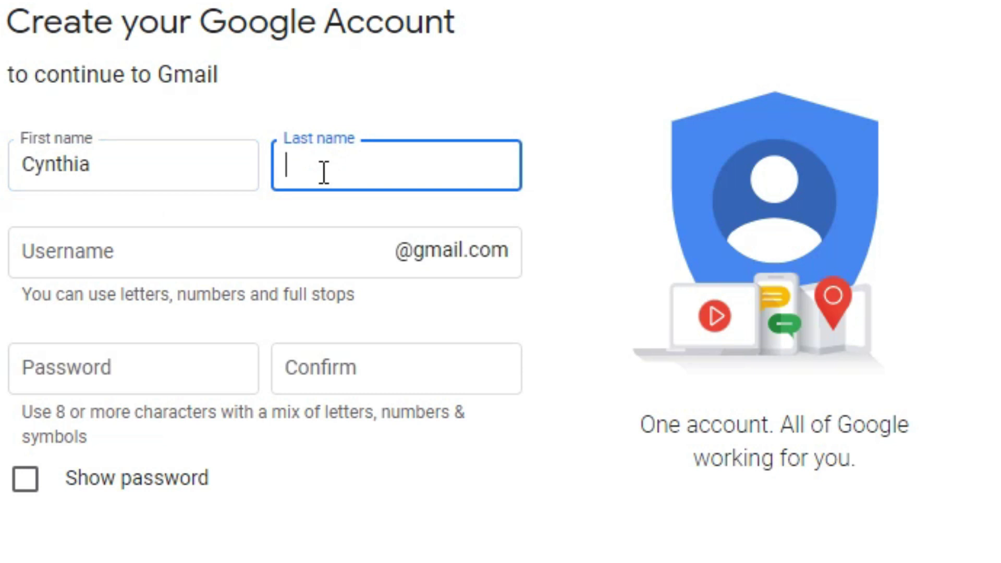
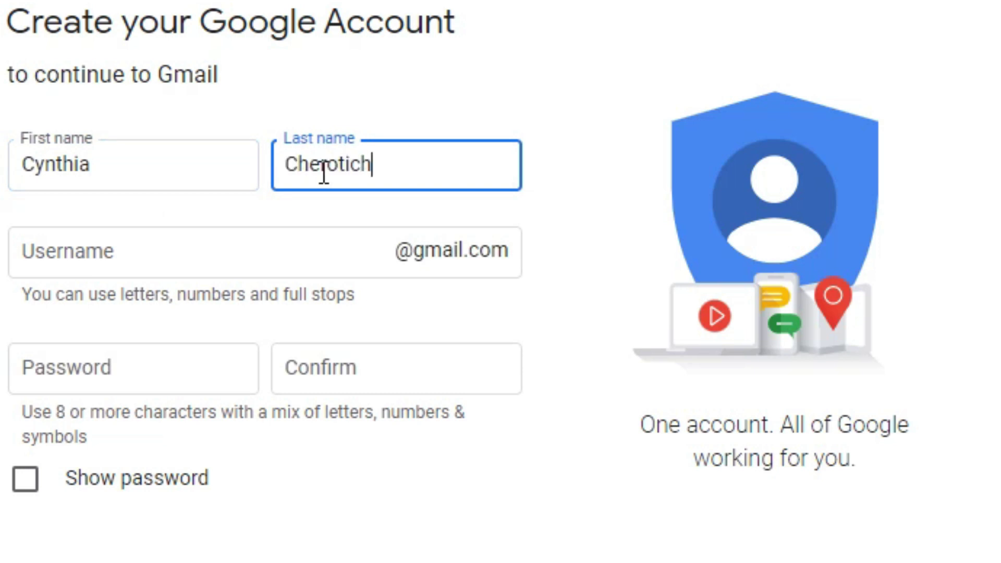
click(181, 254)
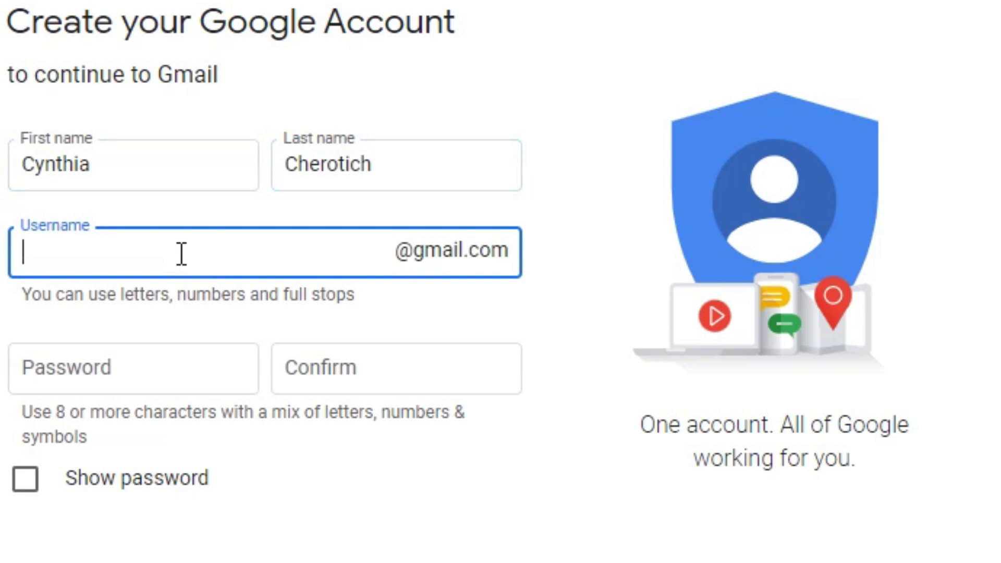
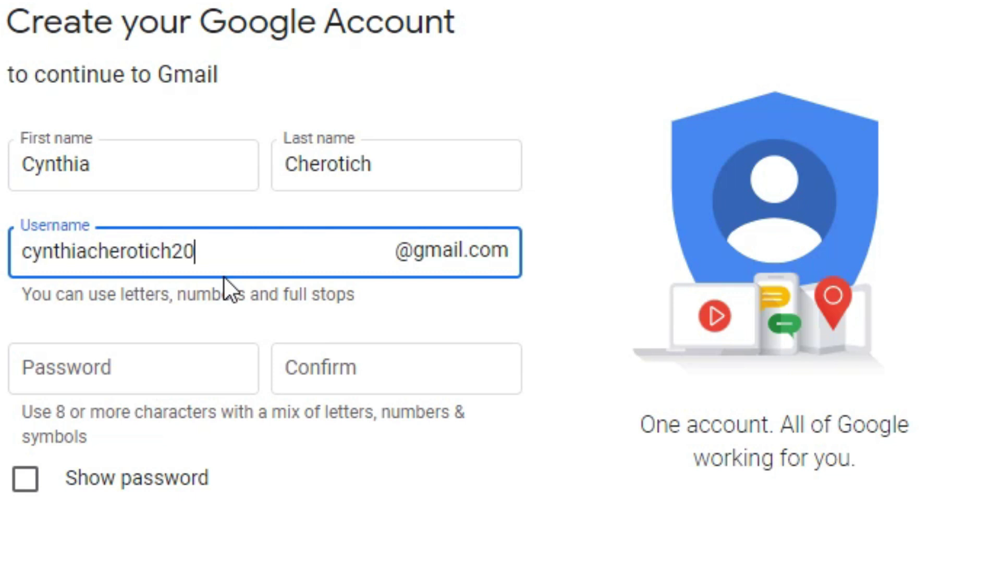
click(142, 355)
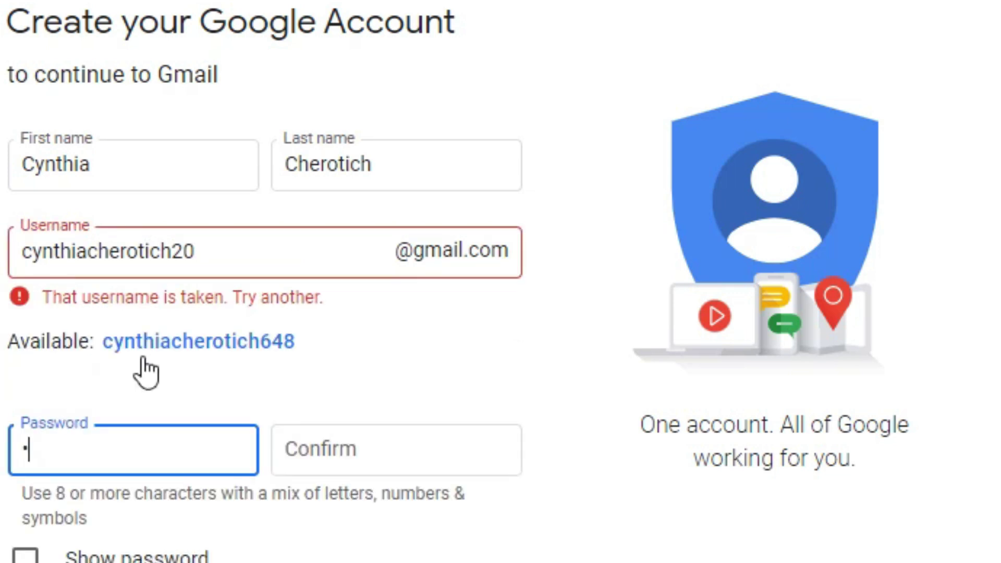
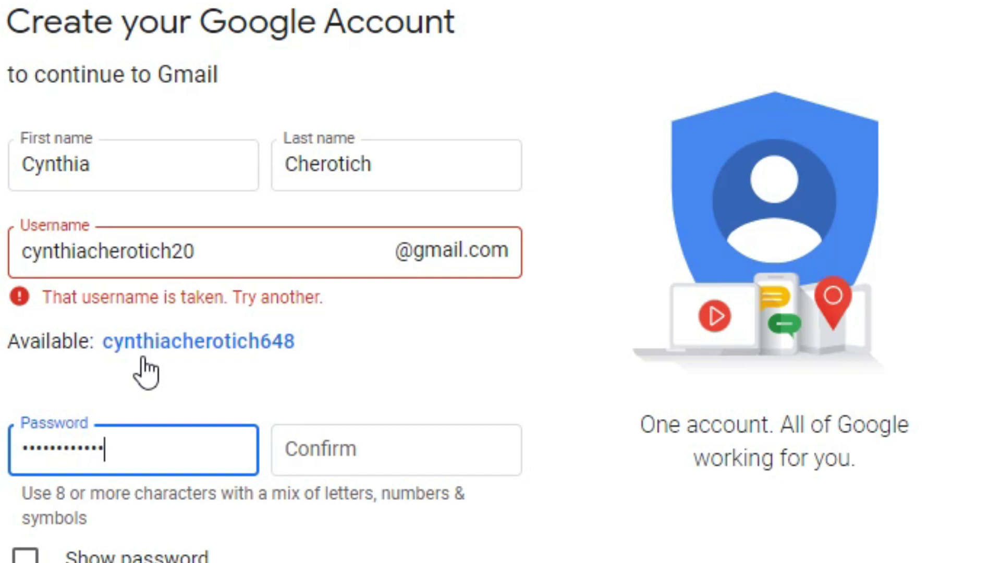
click(348, 452)
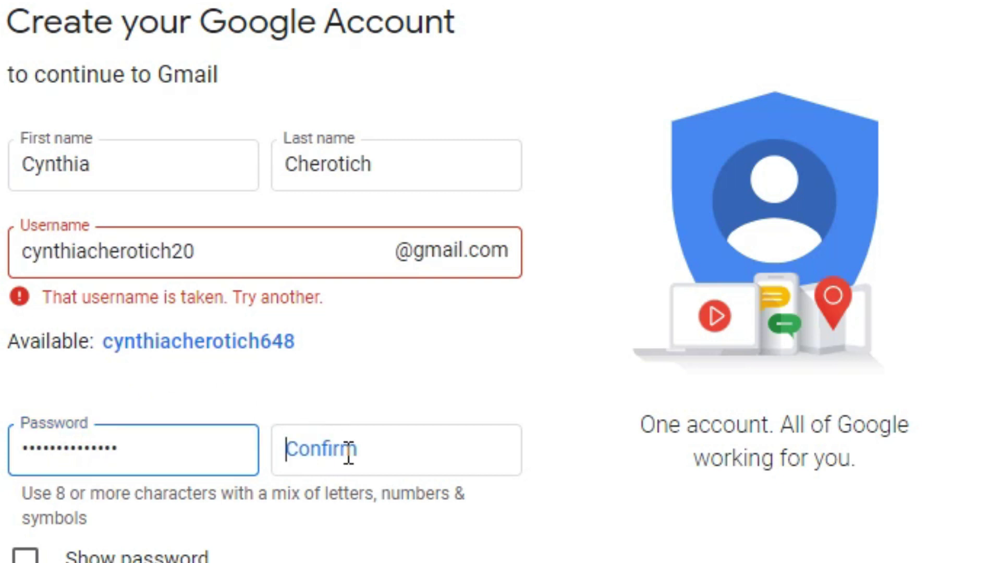
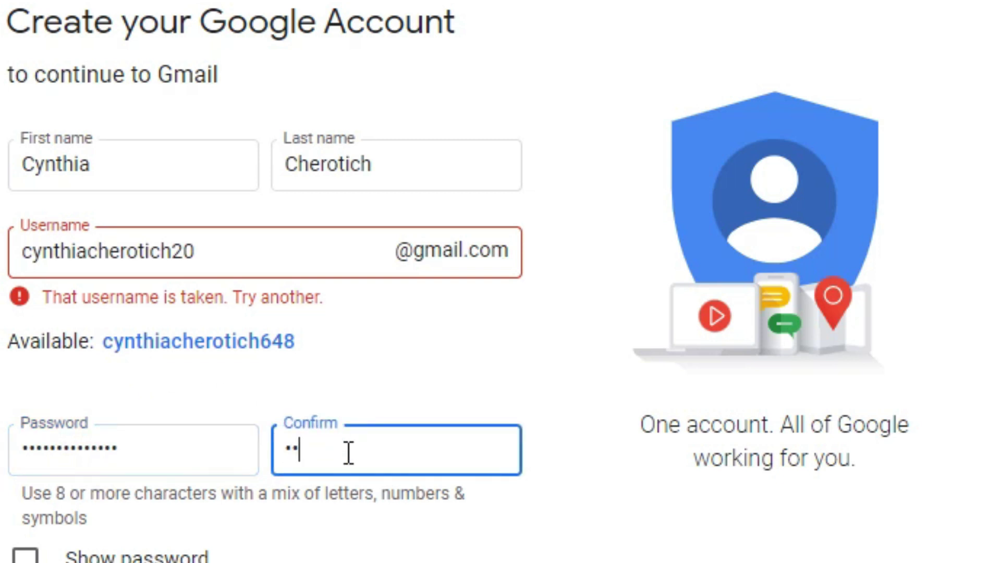
Change the taken username so it ends in 592, then submit the details.
click(276, 252)
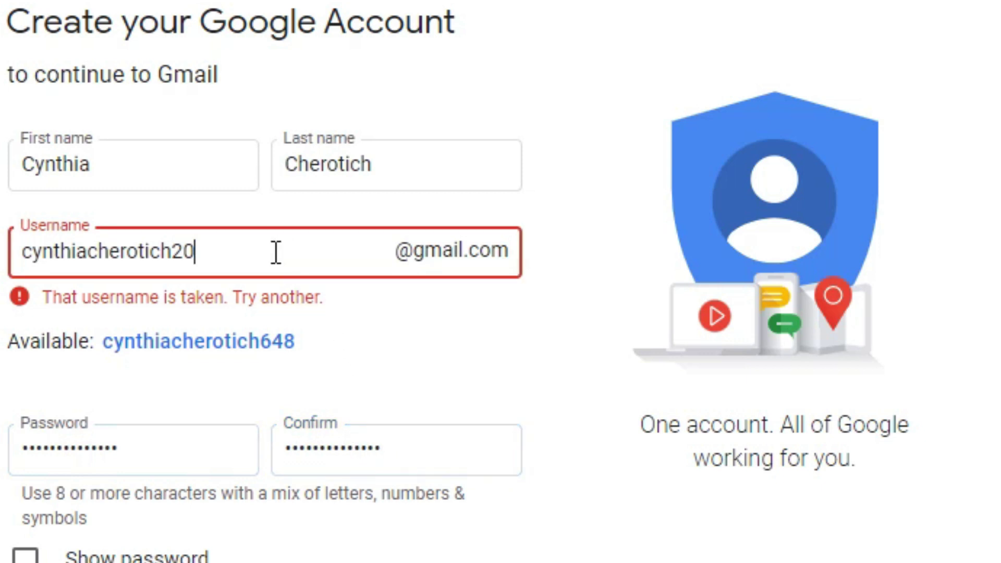
text(02)
click(425, 321)
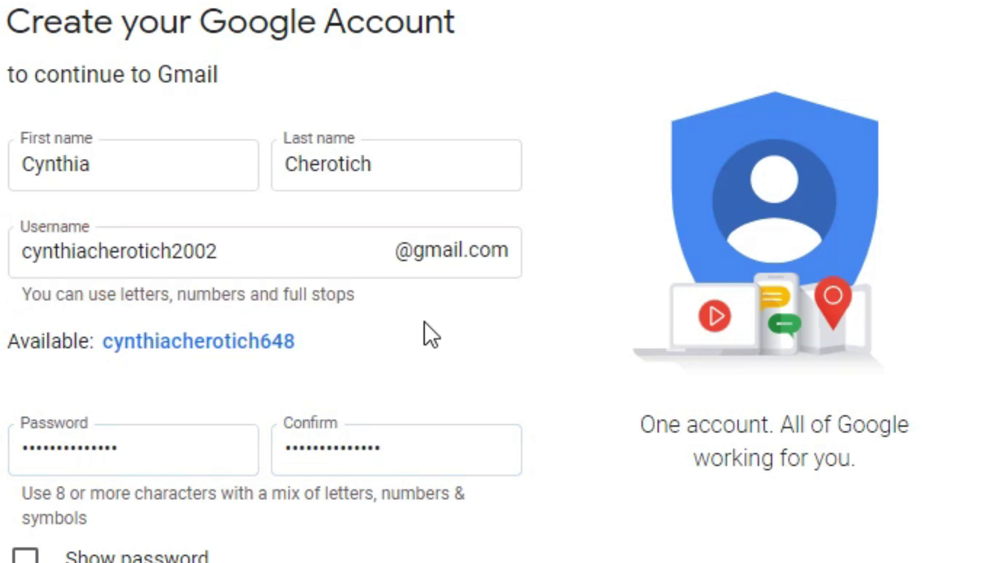
click(257, 243)
key(BackSpace)
key(BackSpace)
key(BackSpace)
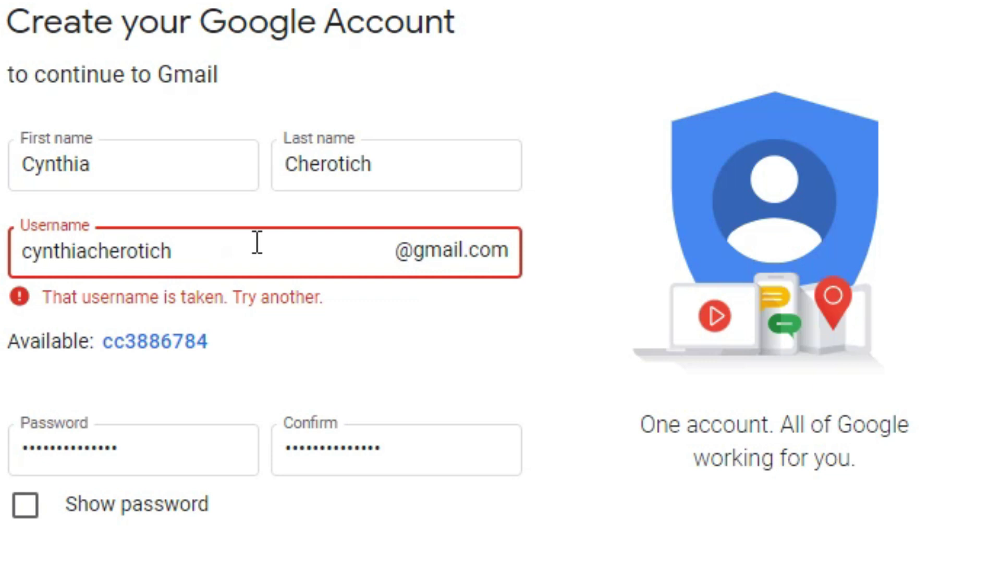
text(592)
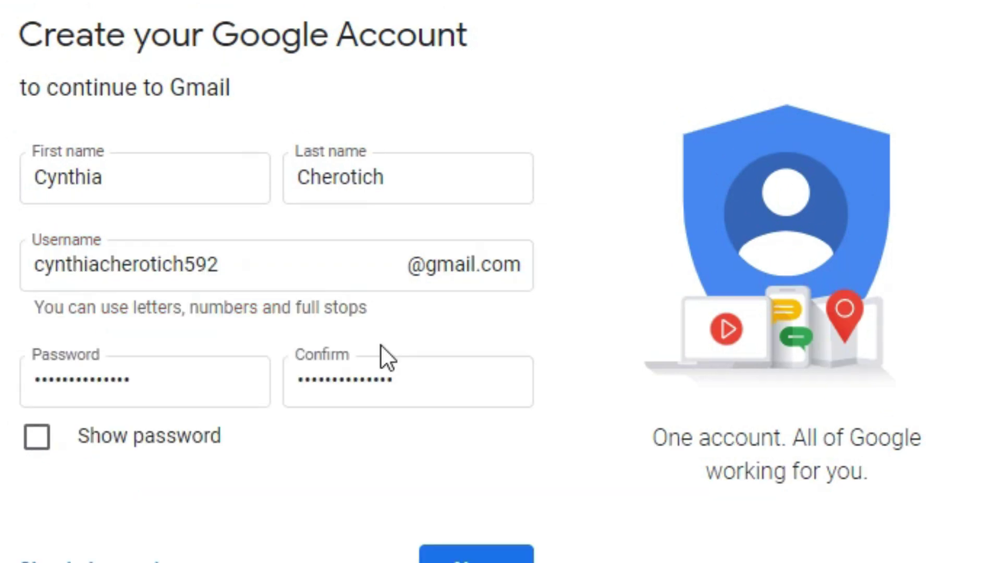
click(483, 531)
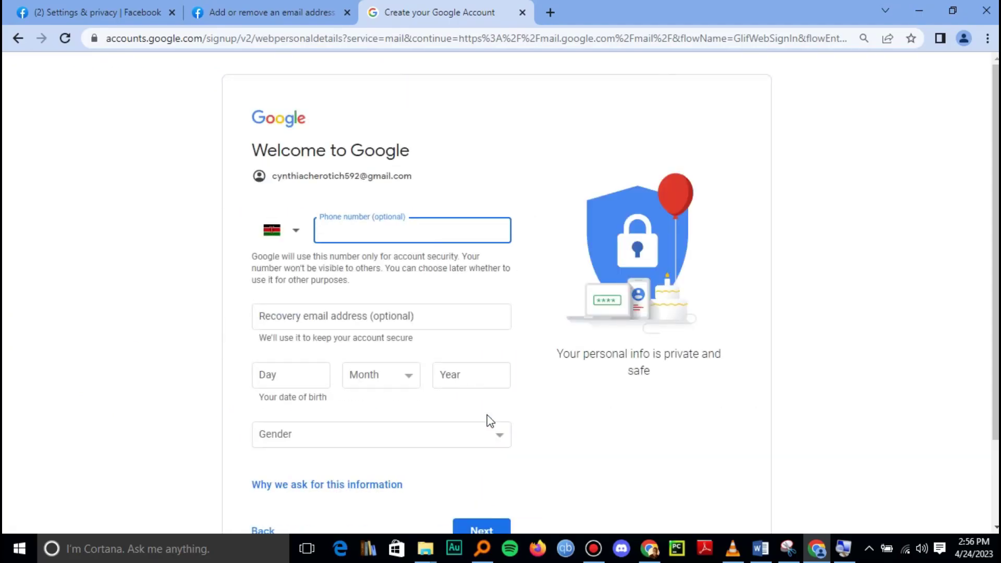
Enter itgmail.com as the recovery email address.
scroll(430, 305, down, 2)
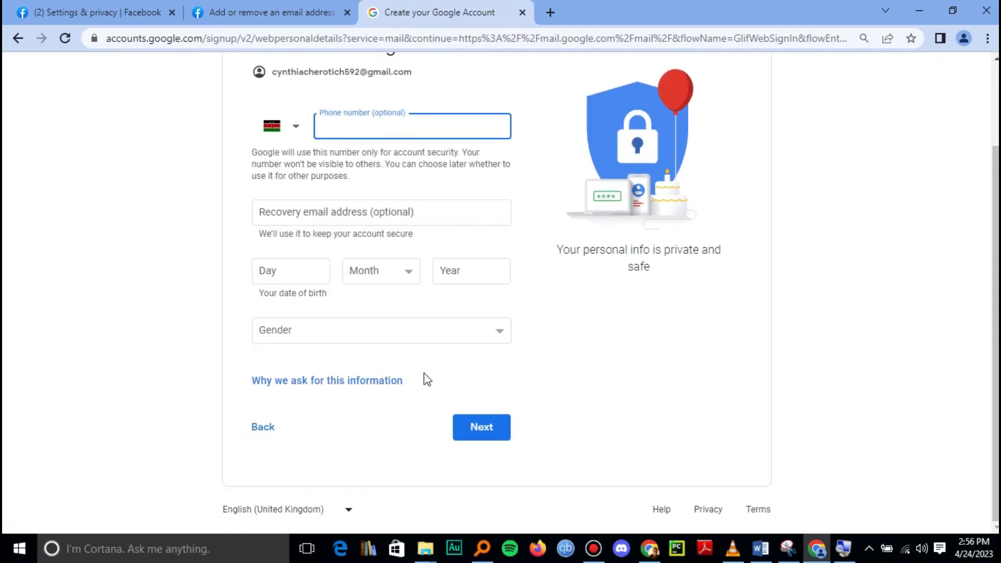
click(397, 220)
text(it)
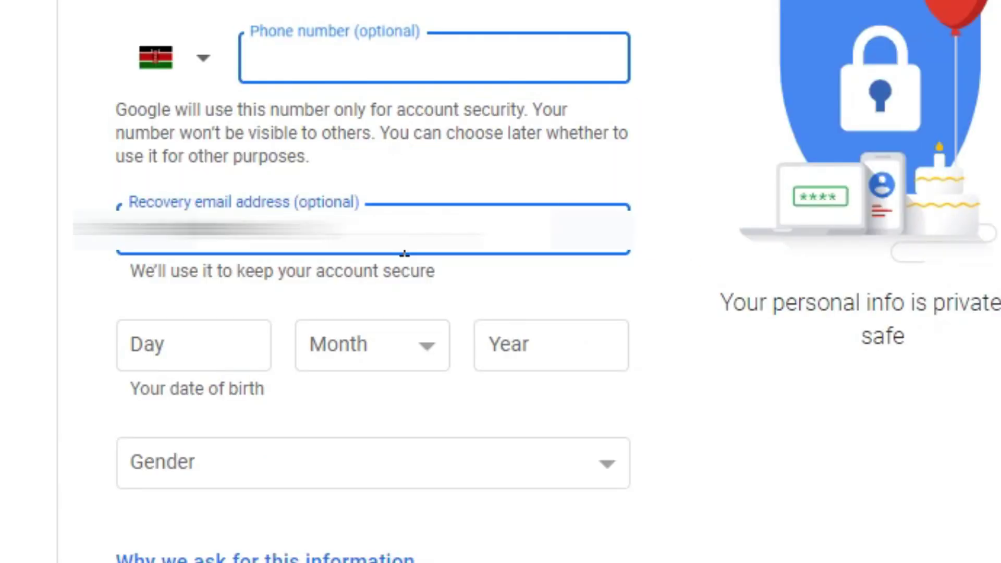
text(gmail)
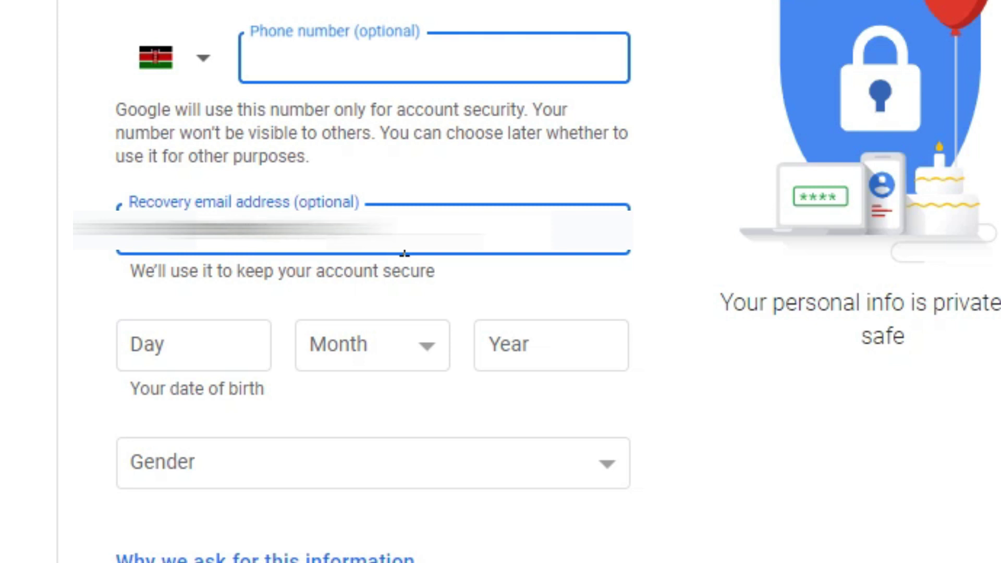
text(.com)
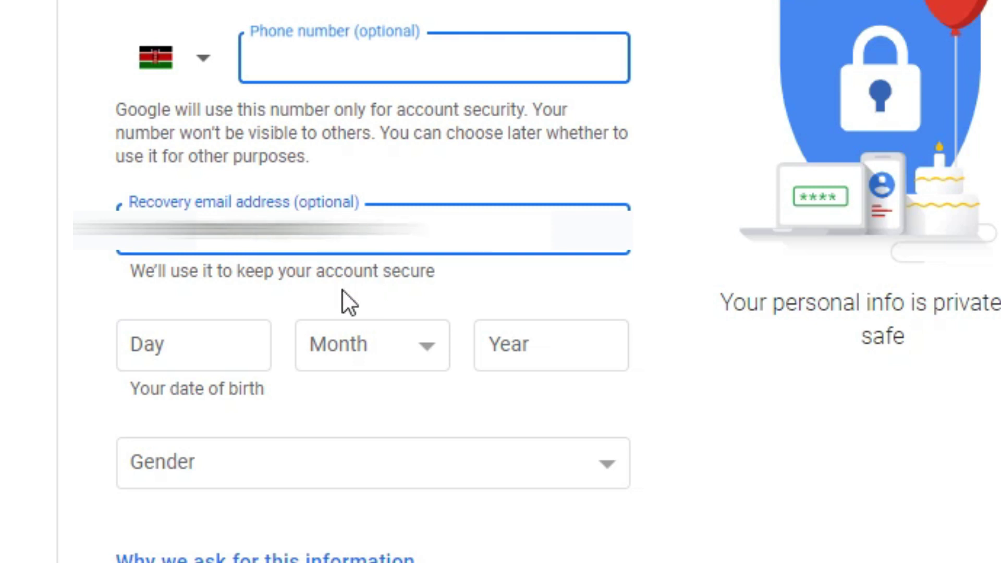
Set the birth date to 01 January 2000 and the gender to Female.
click(216, 345)
text(01)
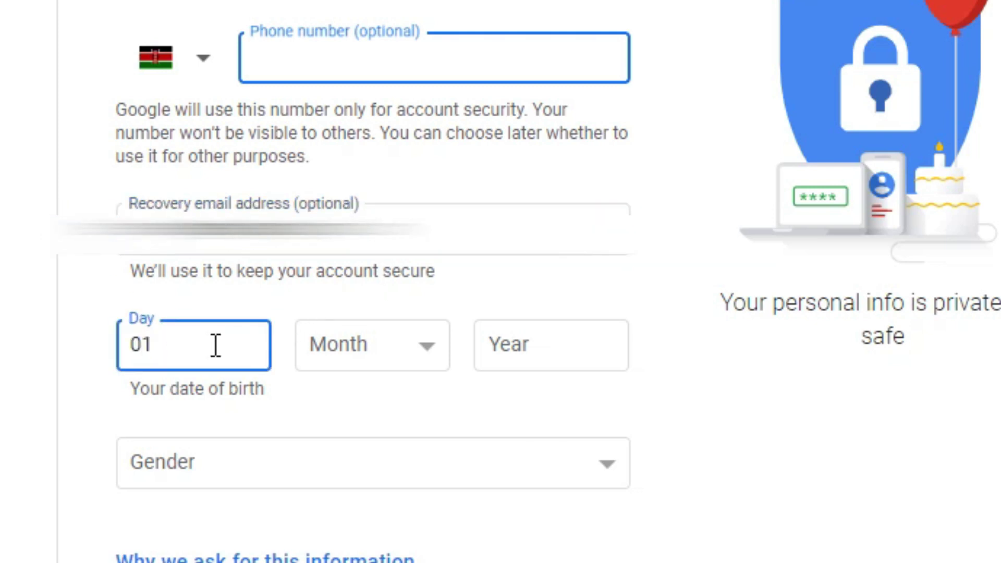
click(374, 360)
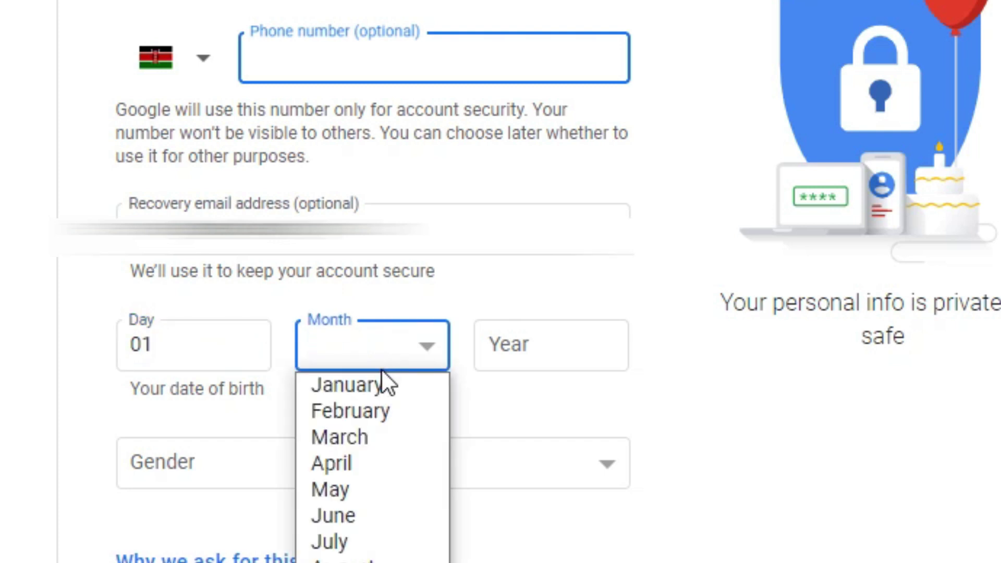
click(384, 387)
click(505, 342)
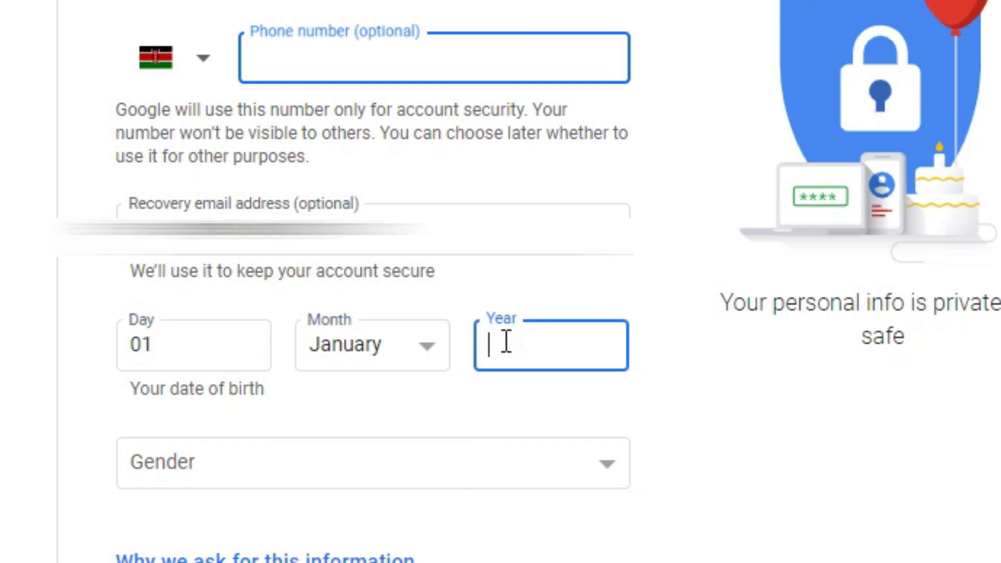
text(2000)
click(440, 465)
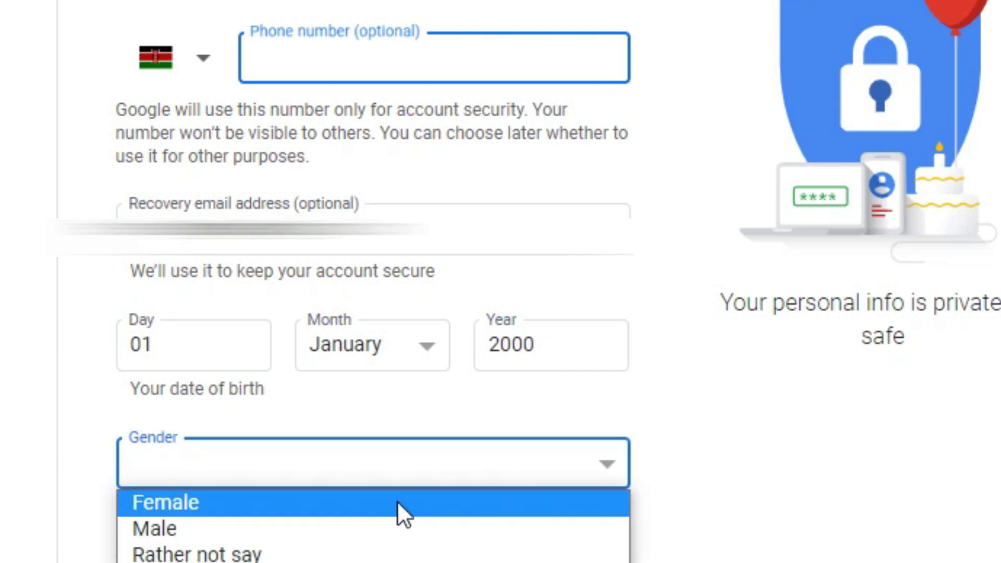
click(384, 515)
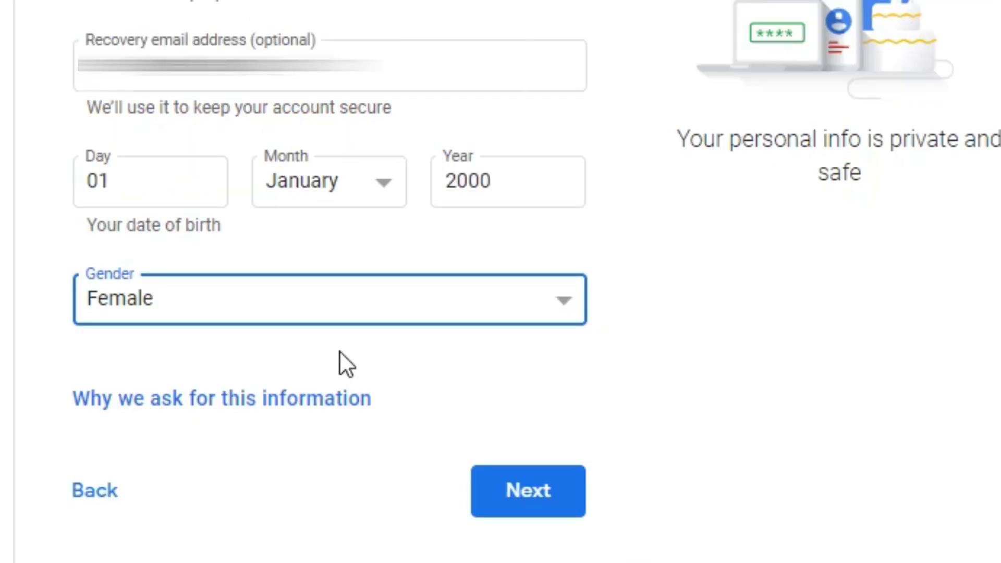
Submit the personal details and agree to Google's Privacy and Terms to create the account.
click(516, 497)
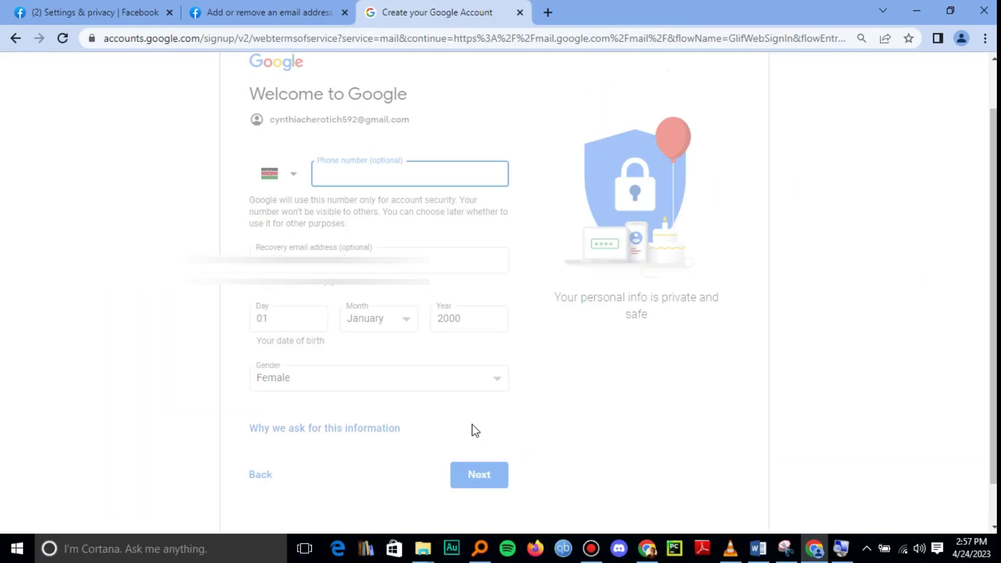
scroll(472, 425, down, 15)
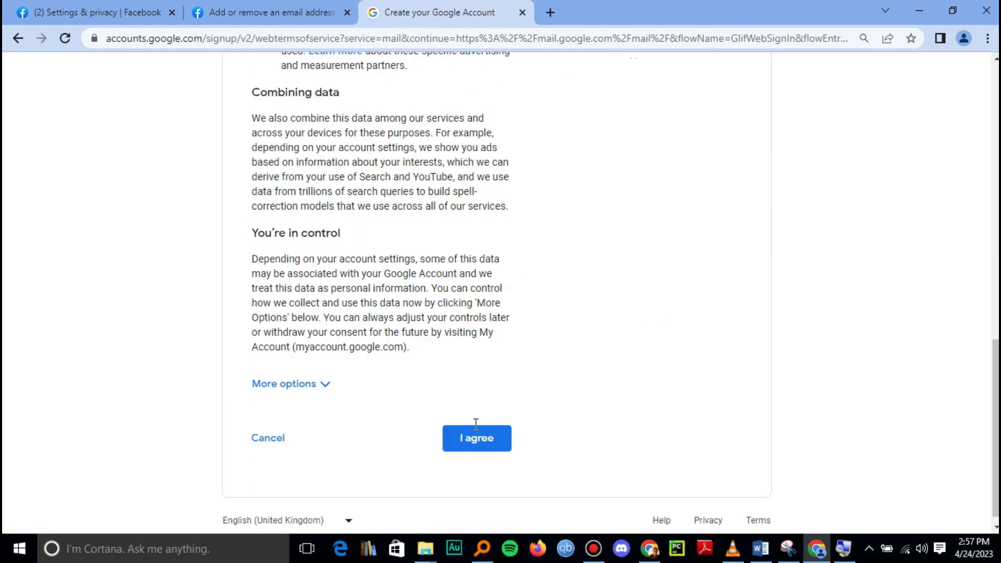
click(480, 437)
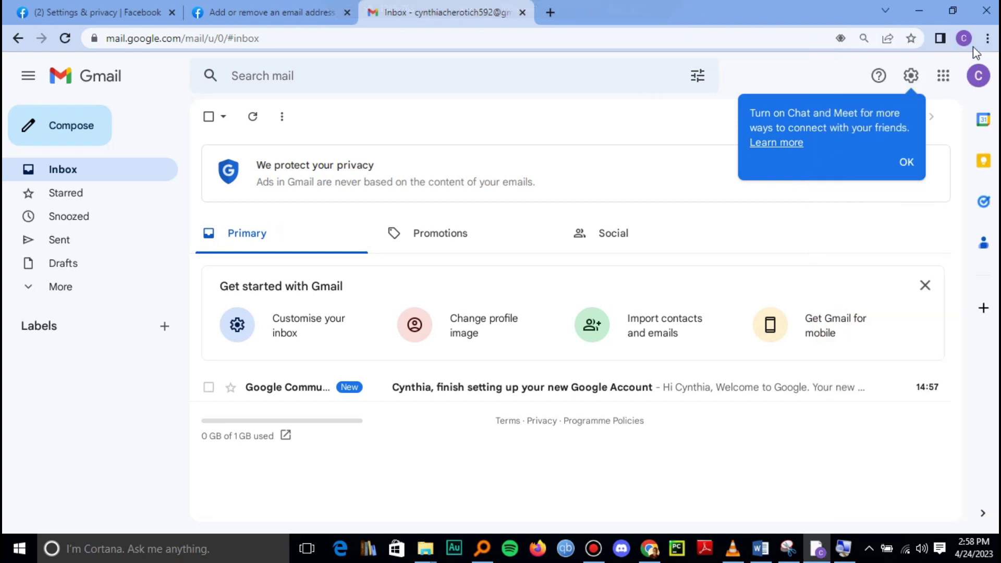
Open the profile avatar's account panel and select the new Gmail address.
click(944, 79)
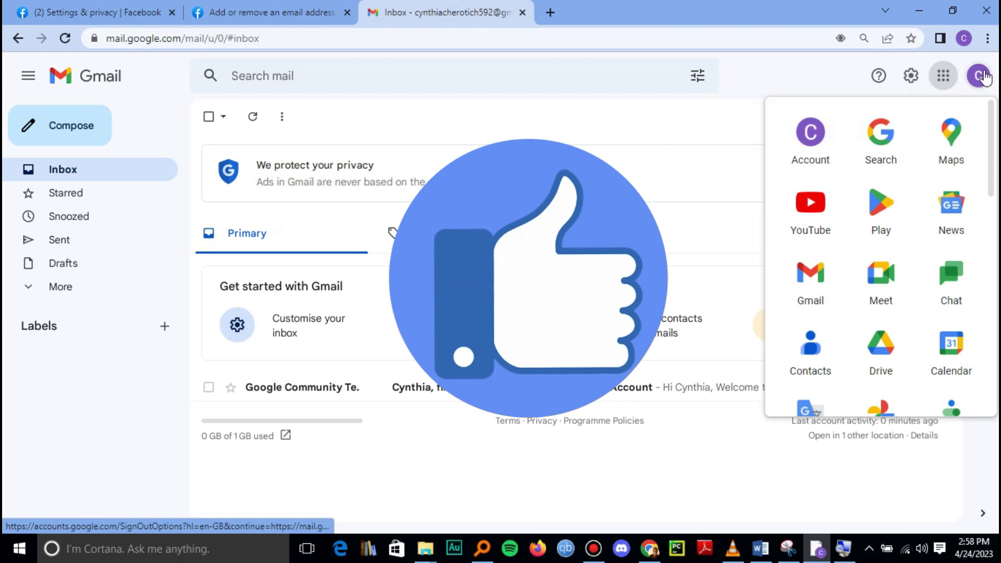
click(982, 76)
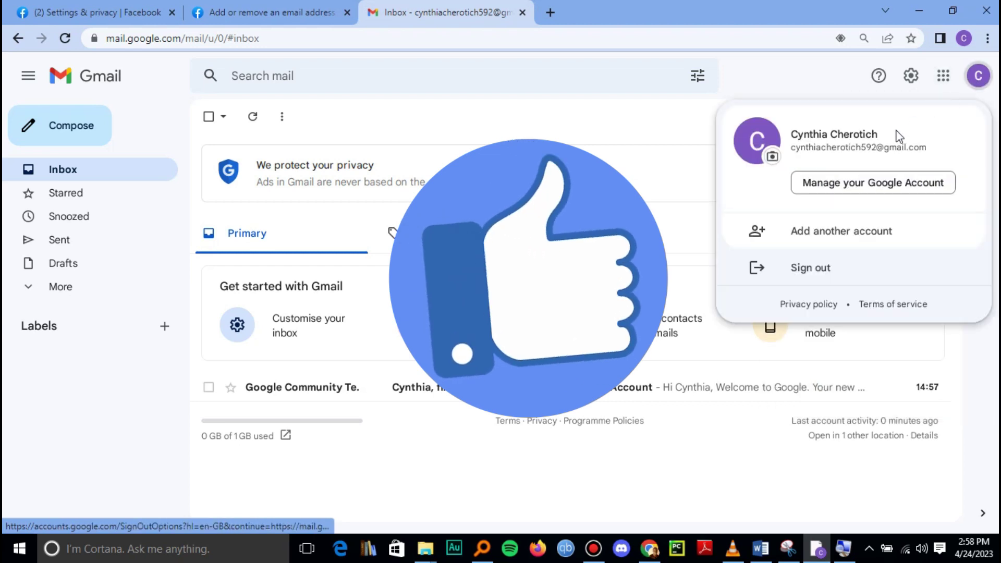
drag(931, 147, 796, 158)
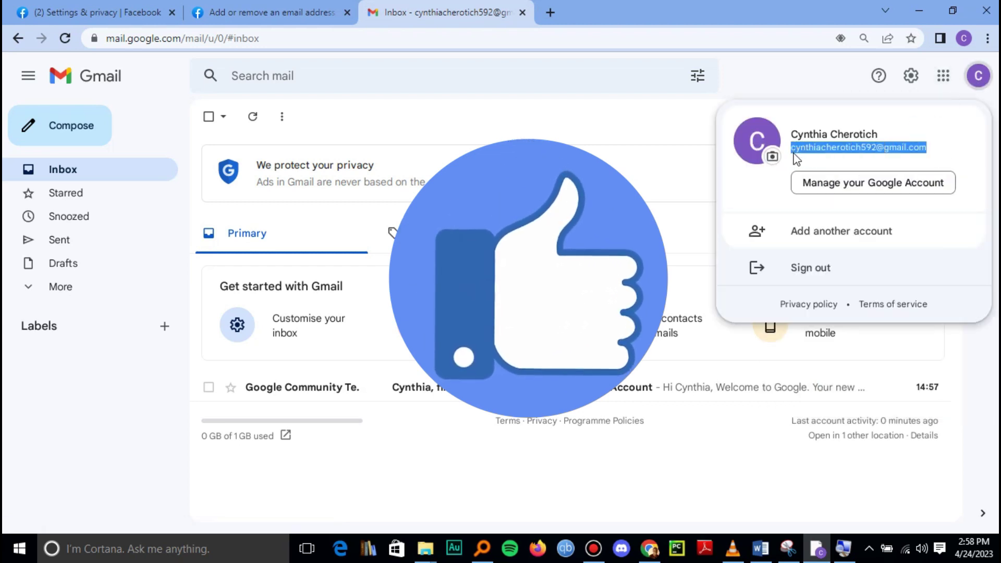
triple_click(792, 151)
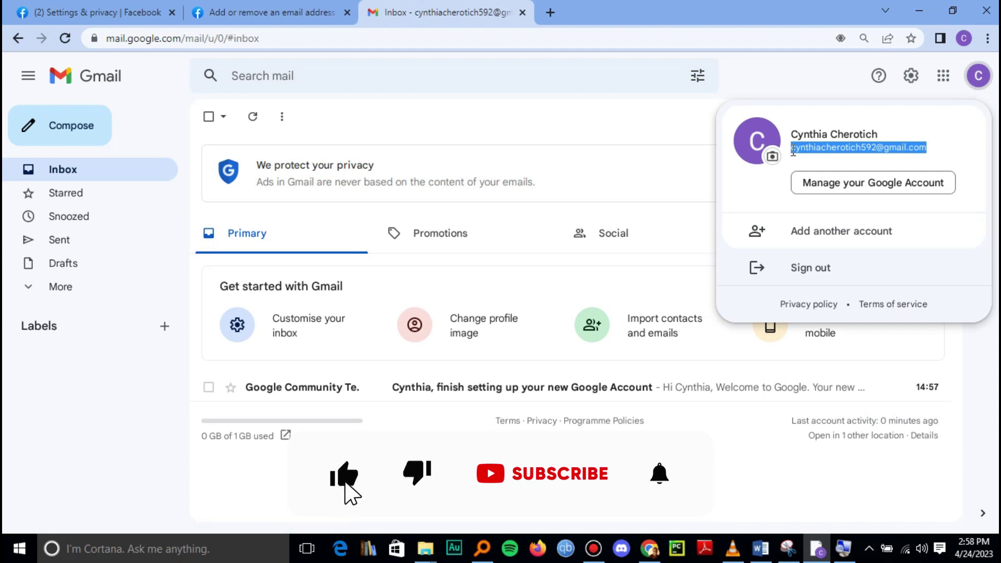